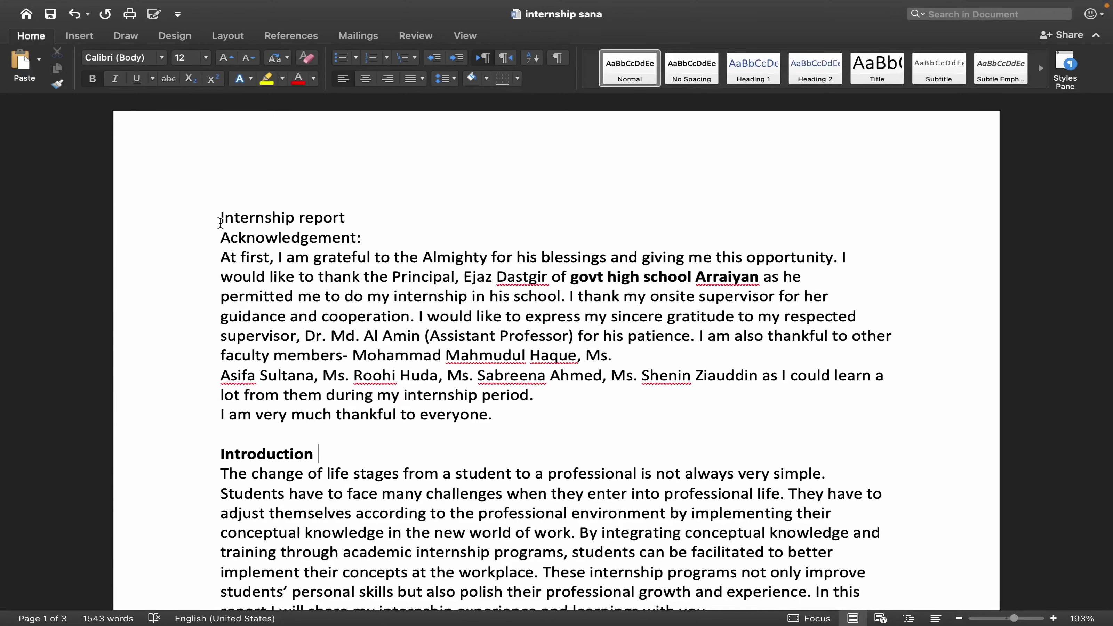
Enlarge the 'Internship report' line to 16 pt, toggling bold on and back off
left_click_drag(218, 222, 360, 219)
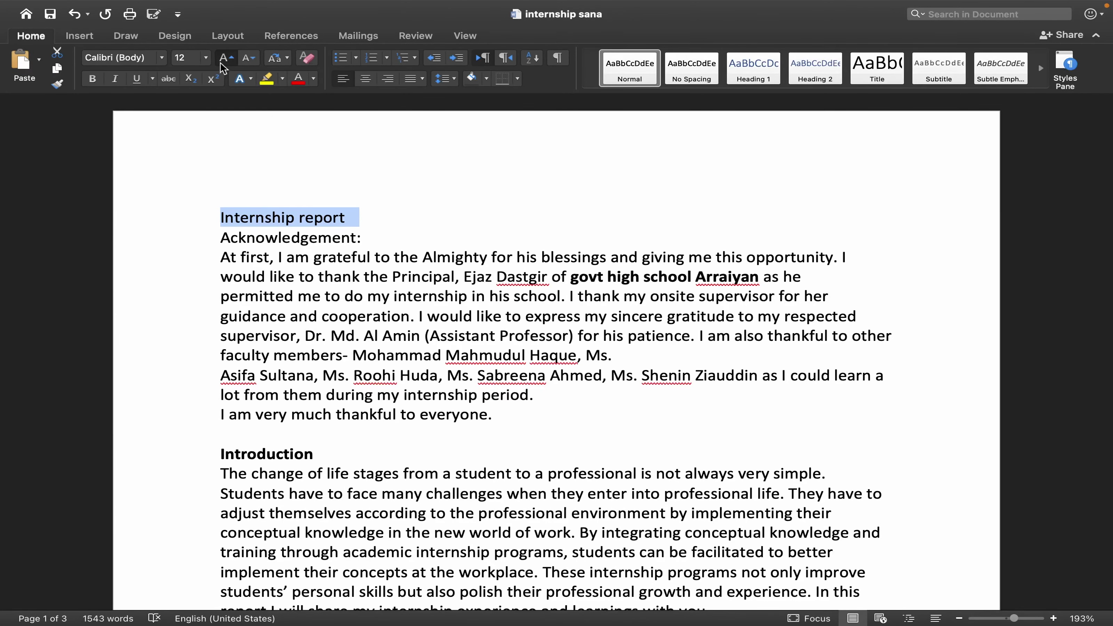
left_click(226, 57)
left_click(225, 57)
left_click(93, 79)
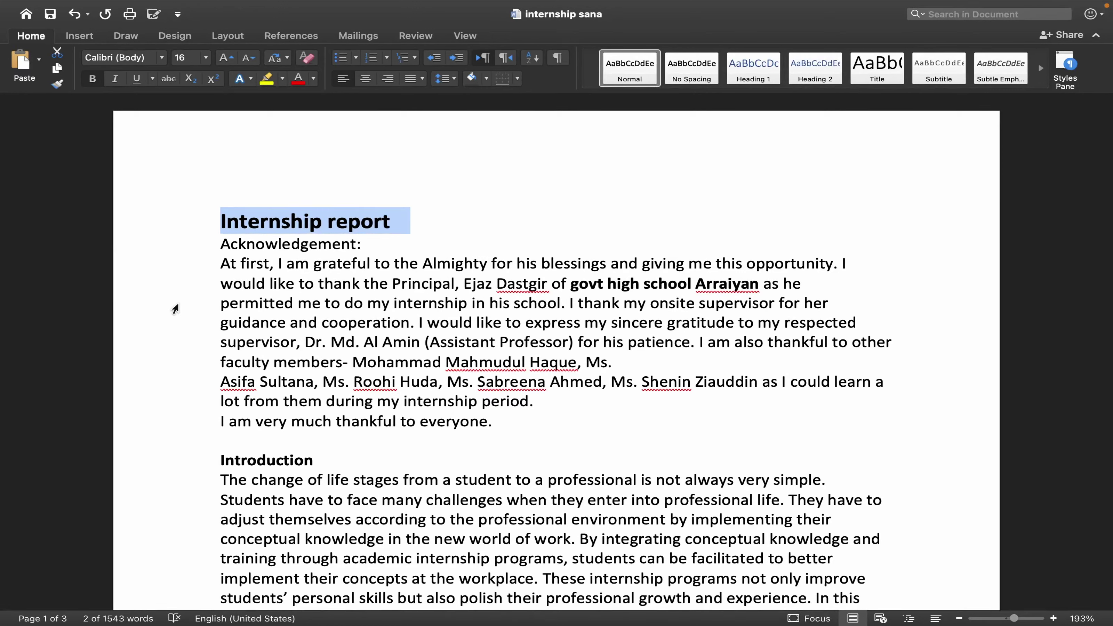
left_click(93, 79)
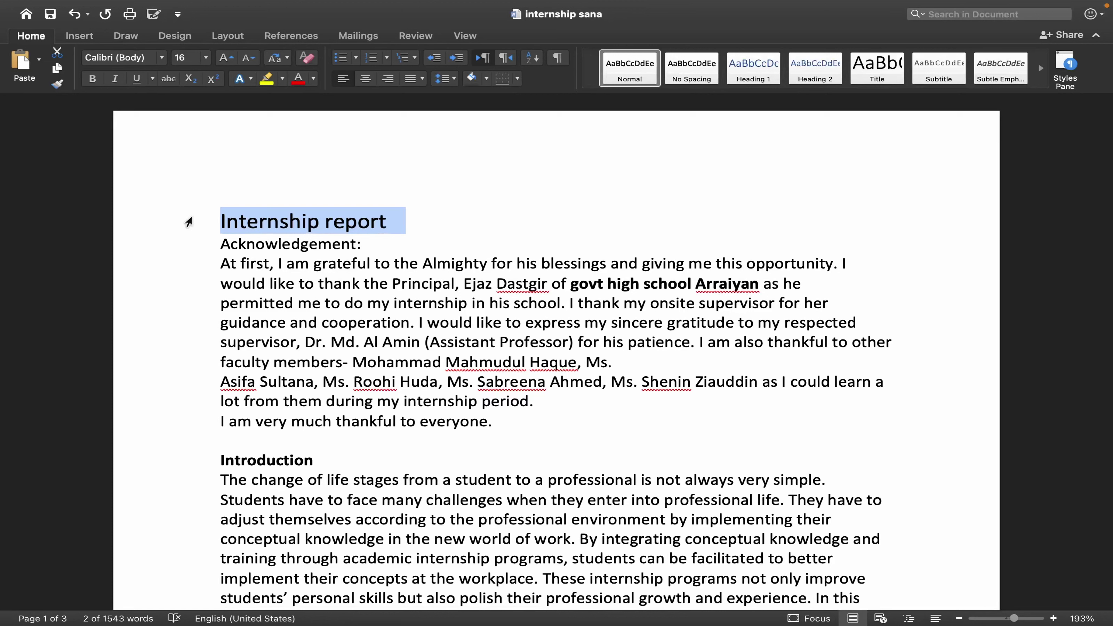
Apply Word's Title style to the 'Internship report' heading
left_click(369, 191)
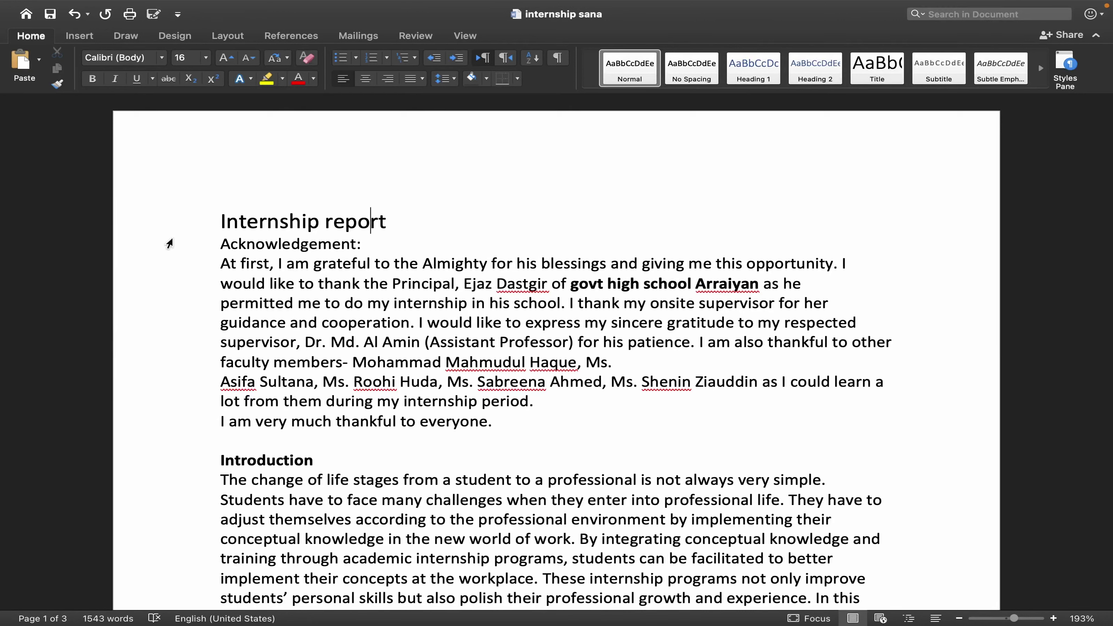
left_click(177, 225)
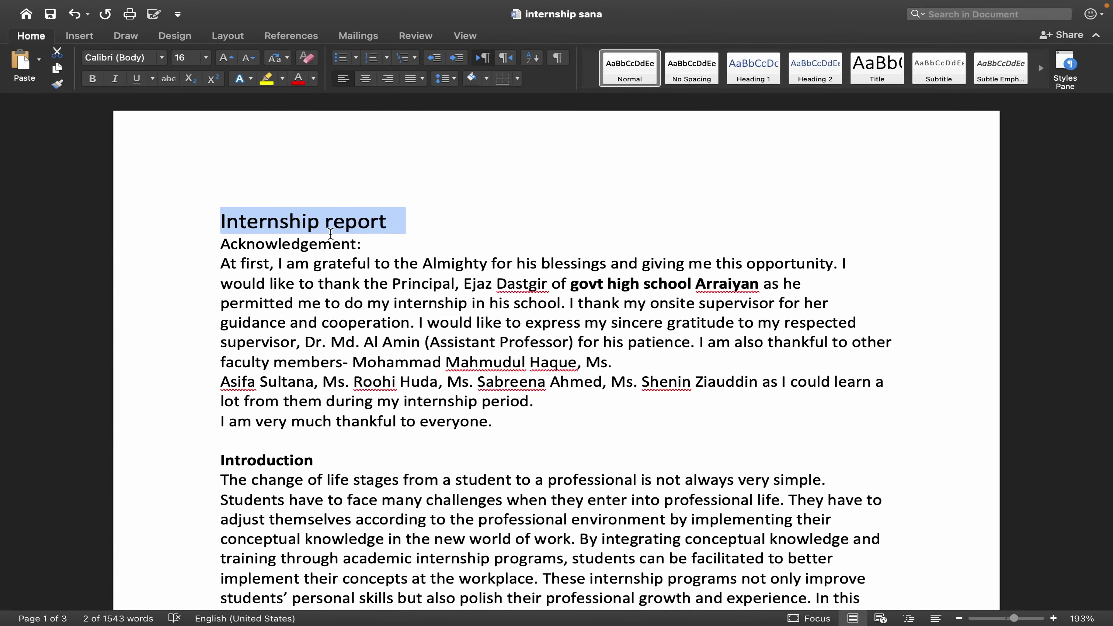
left_click(882, 66)
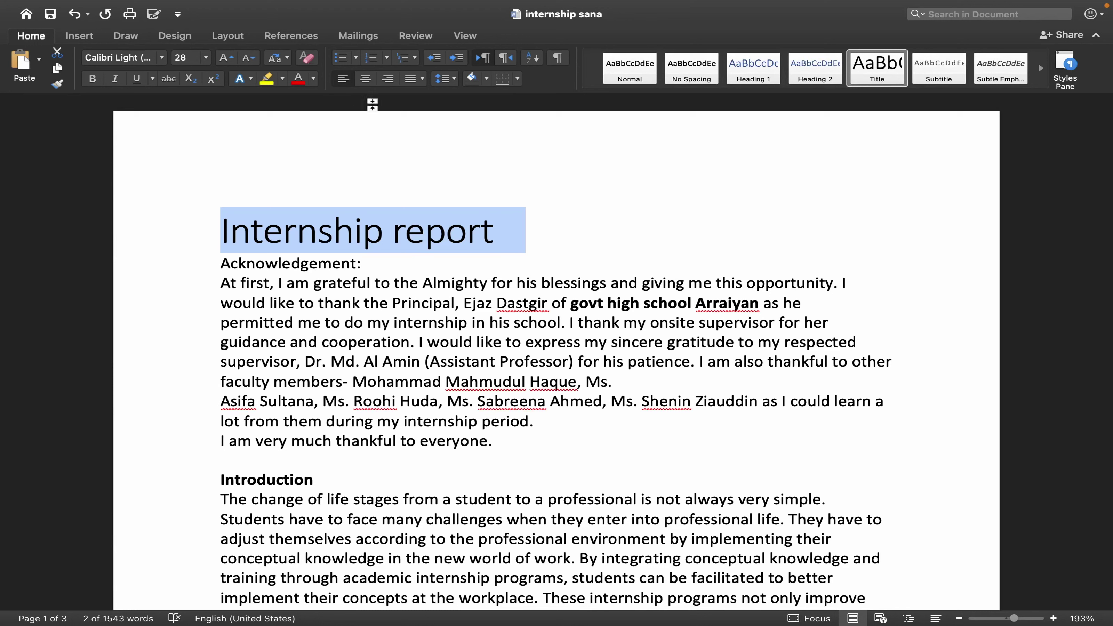
Center the report title and make 'Acknowledgement:' a Heading 1 heading
left_click(366, 83)
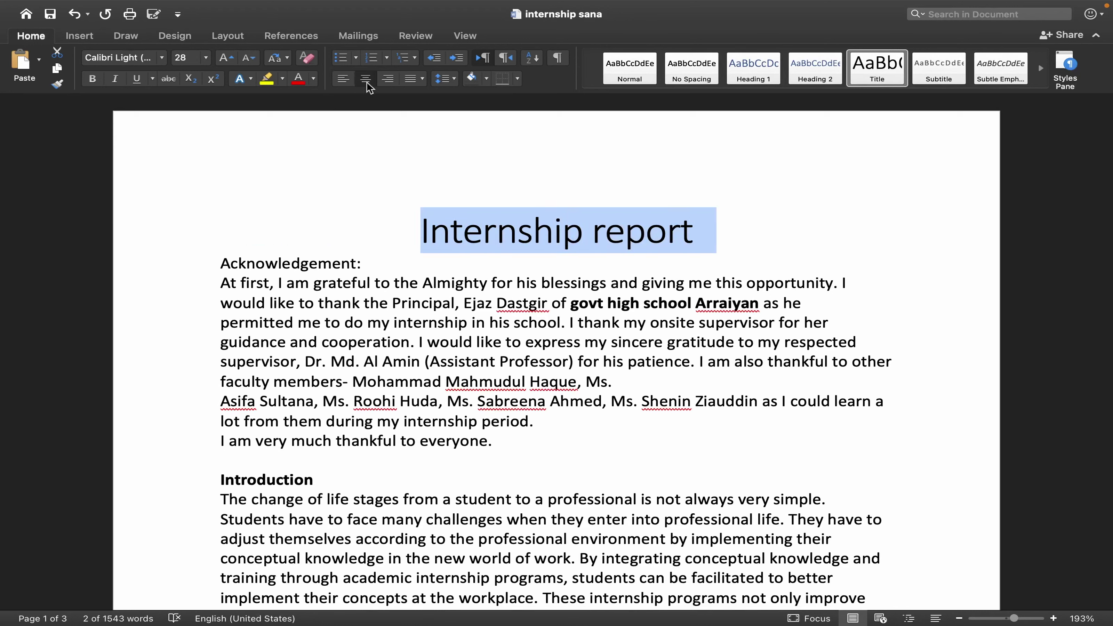
left_click(172, 270)
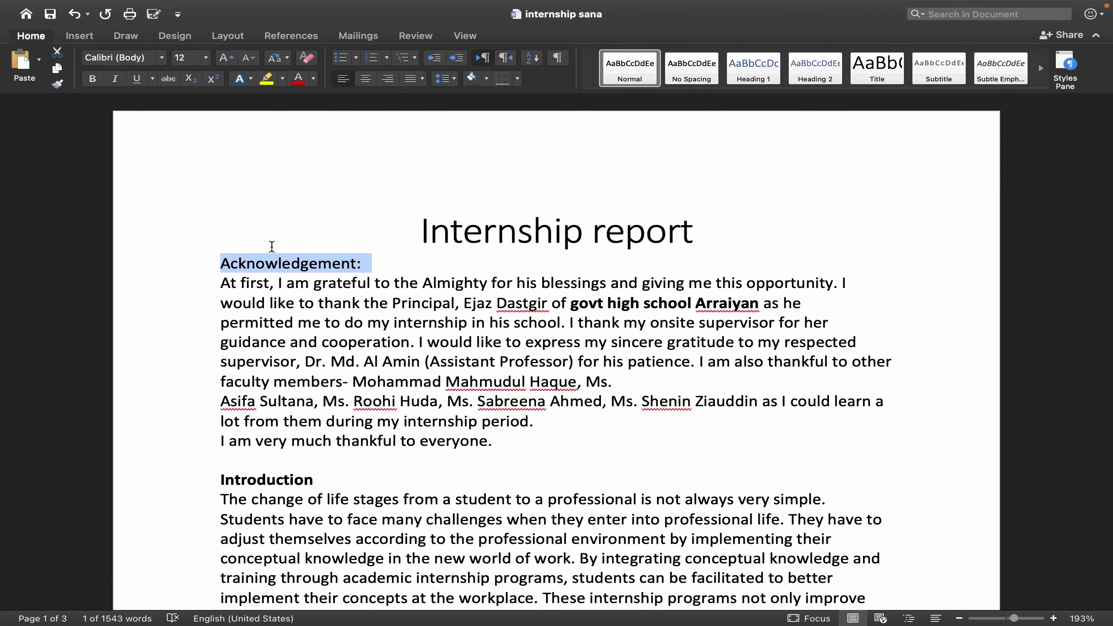
left_click(748, 80)
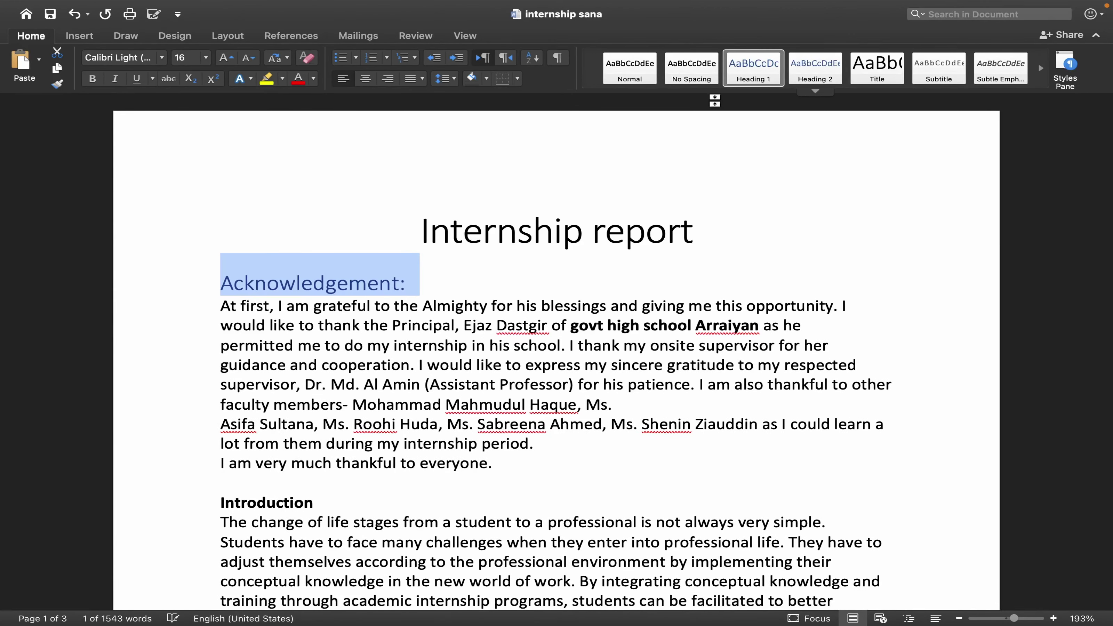
scroll(577, 290, "down", 2)
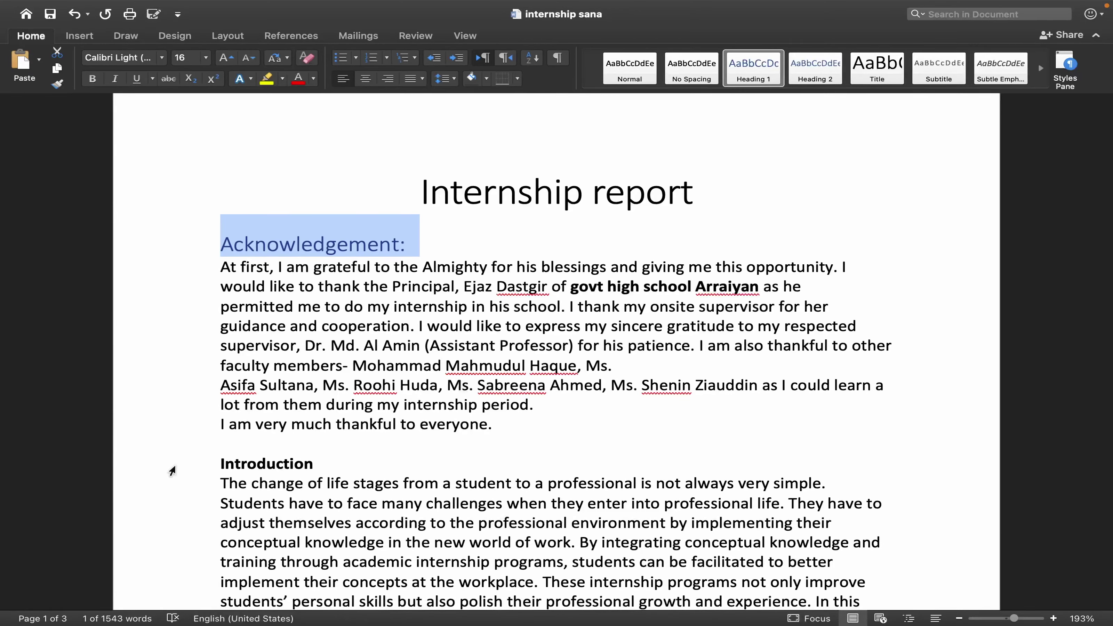
Apply Heading 1 to the 'Introduction' and 'My experience:' headings
left_click(172, 466)
left_click(758, 66)
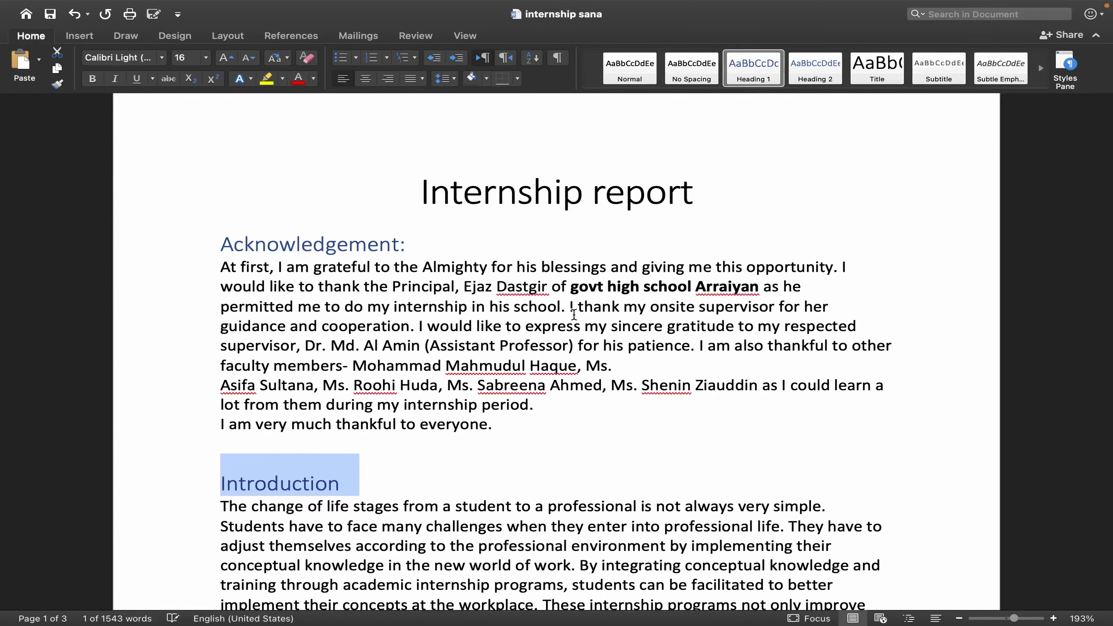
scroll(574, 315, "down", 5)
scroll(574, 314, "down", 3)
left_click(177, 360)
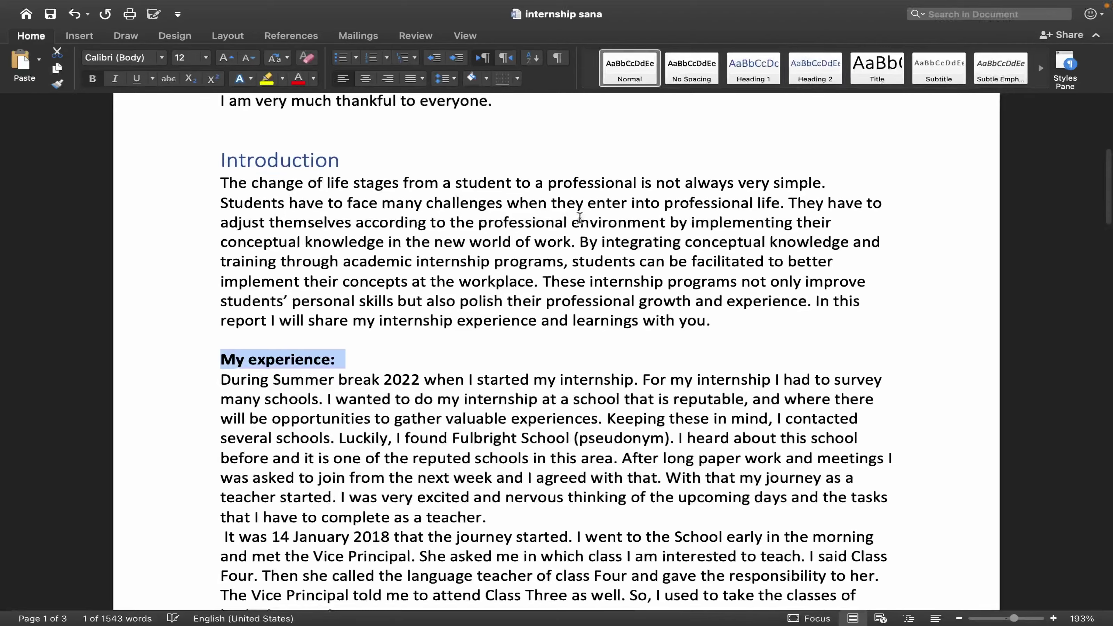
left_click(729, 77)
scroll(589, 340, "down", 5)
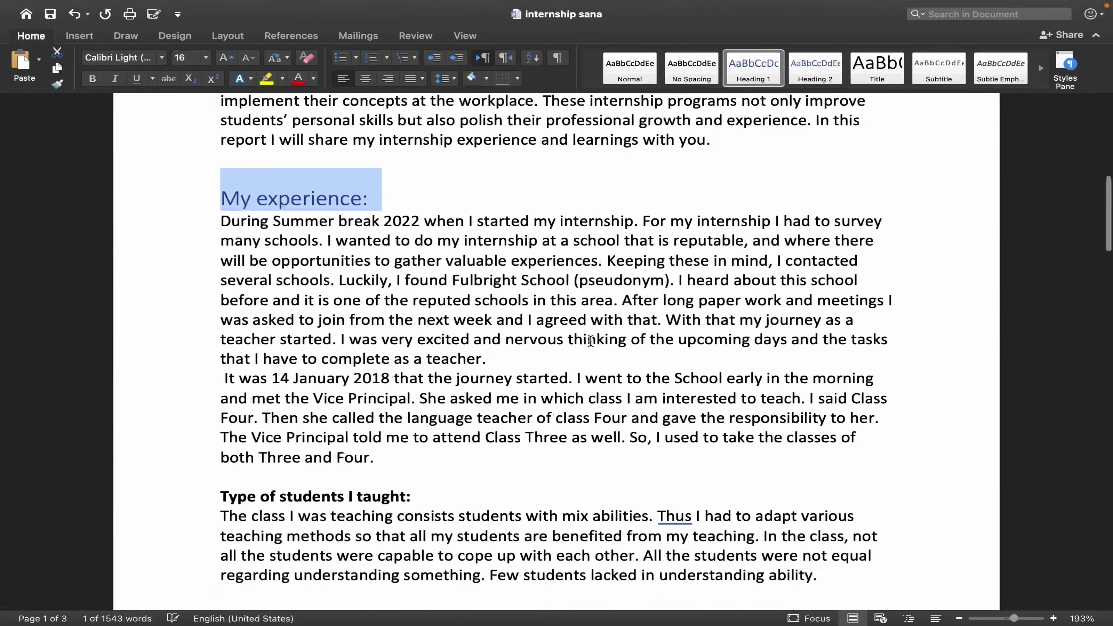
Apply Heading 1 to the 'Type of students I taught:' heading
left_click(172, 450)
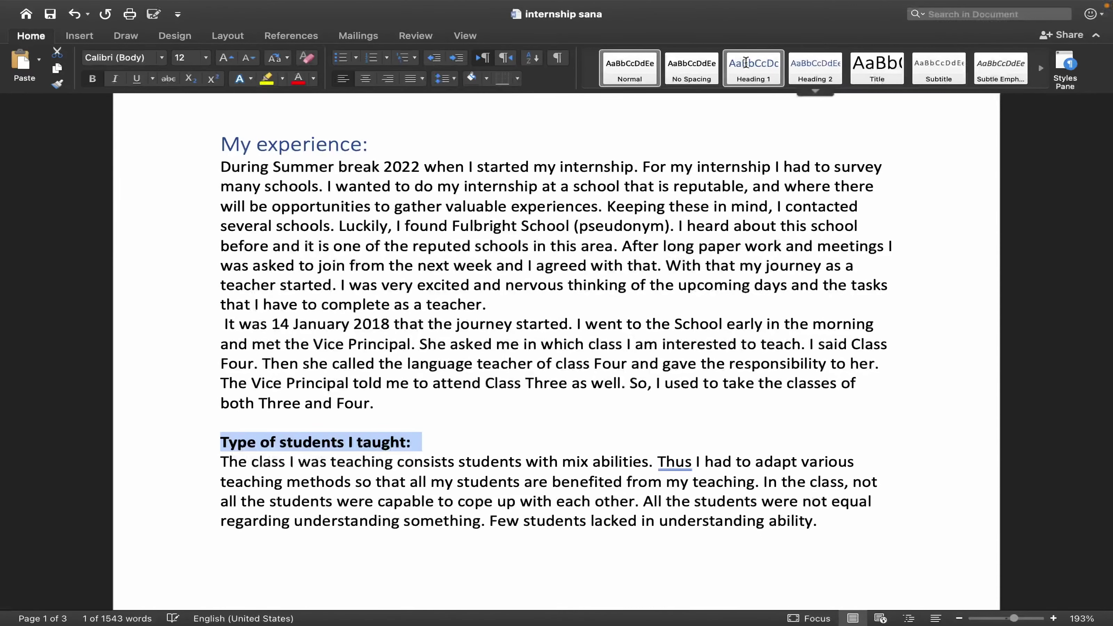
left_click(746, 66)
scroll(667, 353, "down", 5)
scroll(668, 353, "down", 3)
scroll(667, 353, "down", 3)
scroll(668, 353, "down", 5)
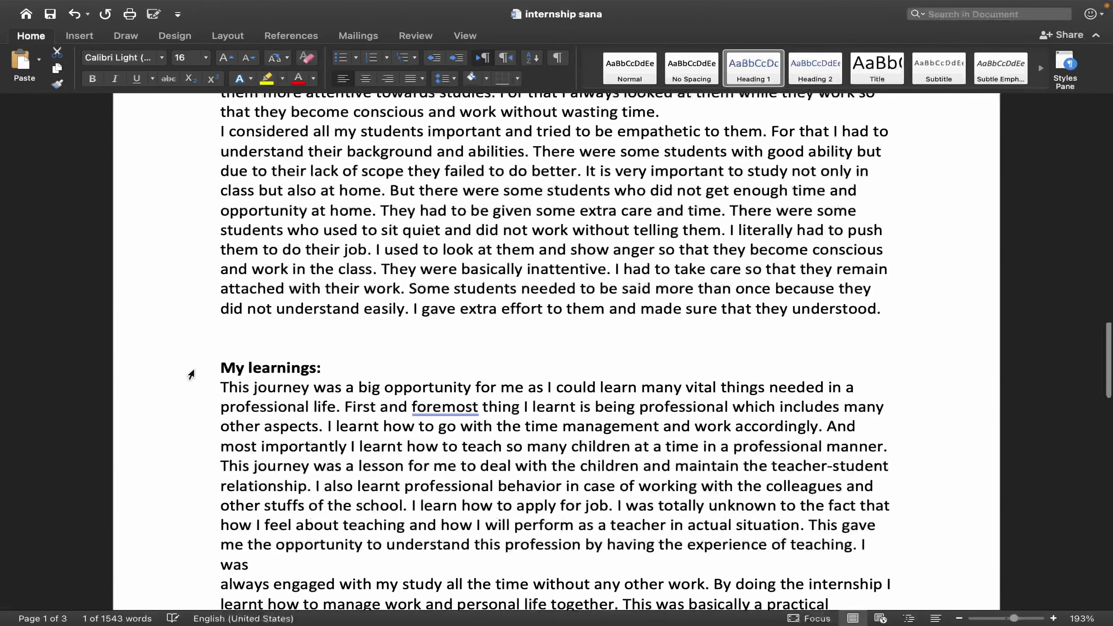
Apply Heading 1 to the 'My learnings:' heading
left_click(191, 374)
left_click(739, 65)
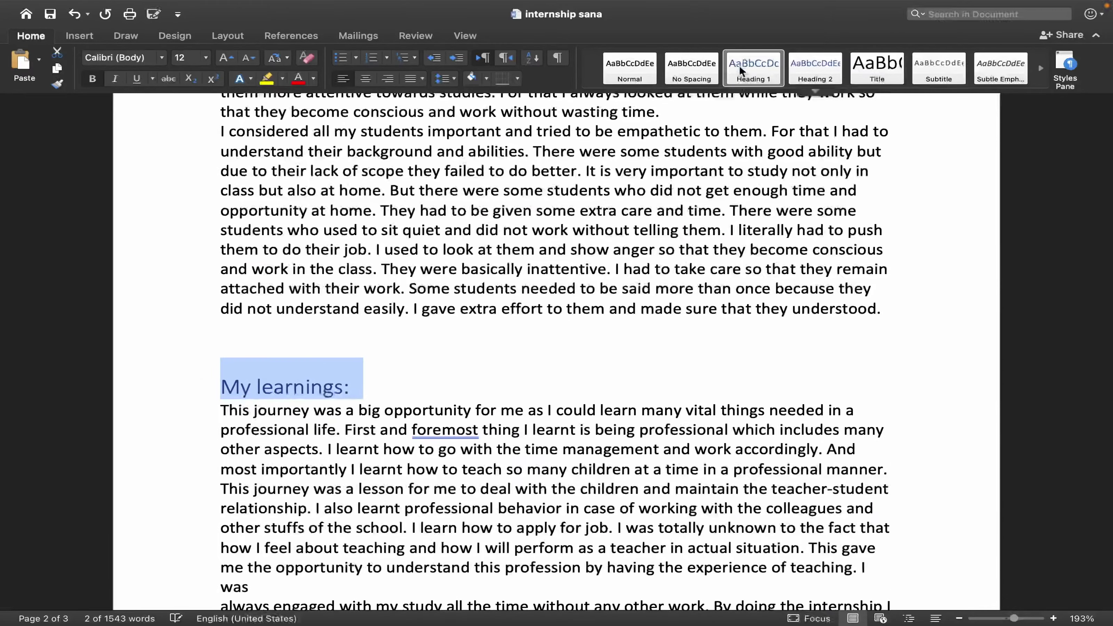
scroll(572, 337, "down", 1)
scroll(572, 337, "down", 10)
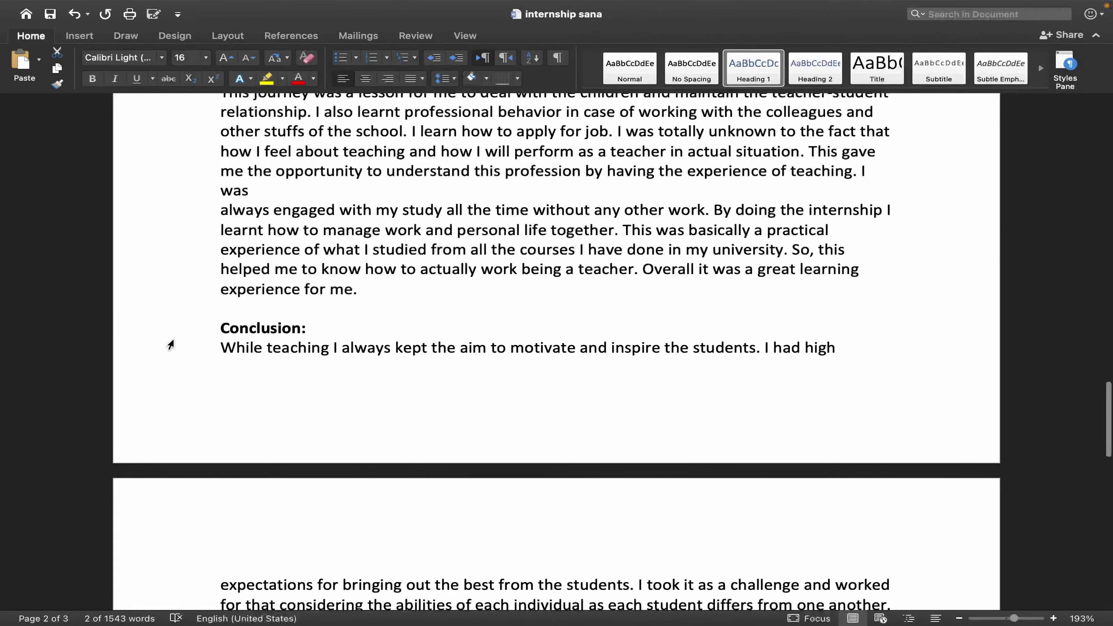
Apply Heading 1 to 'Conclusion:' and return to the top of the document
left_click(173, 344)
left_click(175, 329)
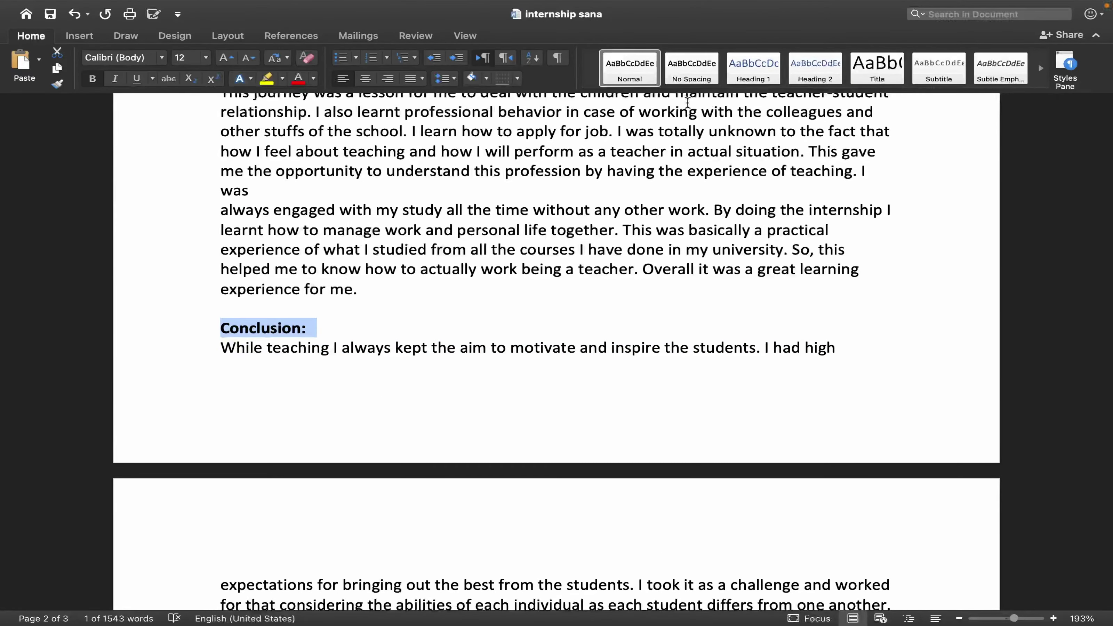
left_click(744, 68)
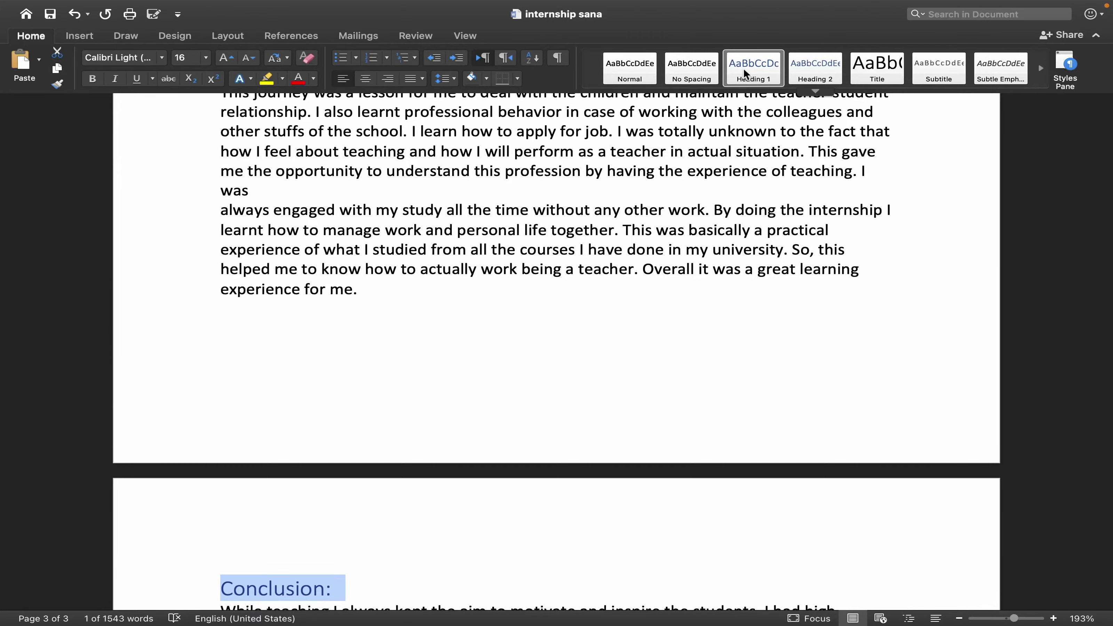
scroll(682, 353, "up", 5)
scroll(682, 354, "up", 10)
scroll(682, 353, "up", 10)
scroll(682, 354, "up", 15)
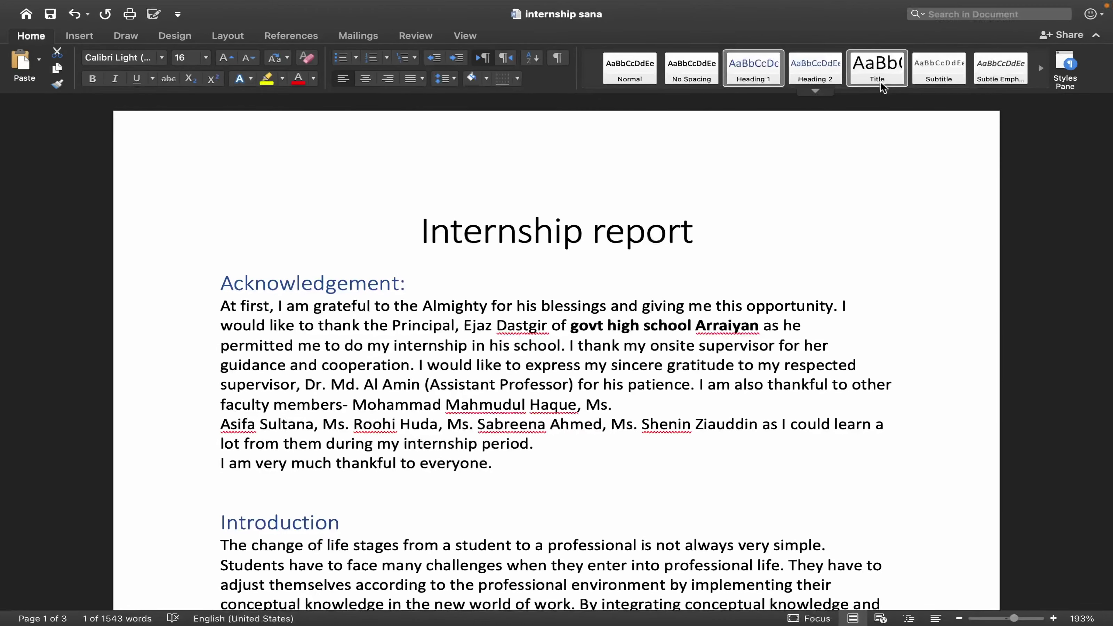
Switch to the References tab with the caret placed just before 'Internship report'
left_click(292, 36)
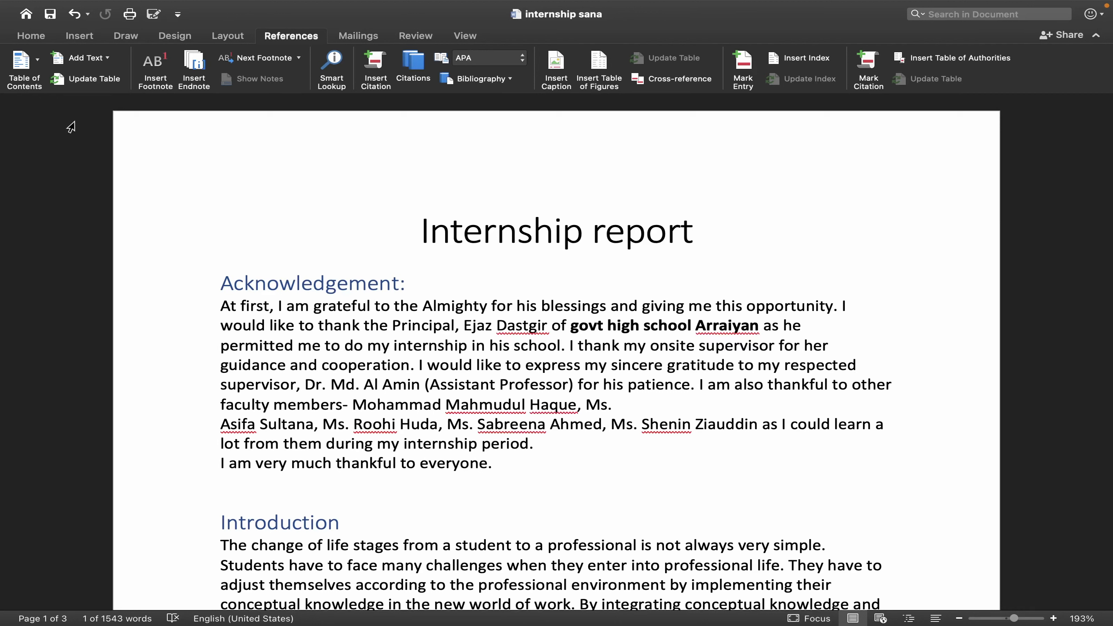
left_click(403, 226)
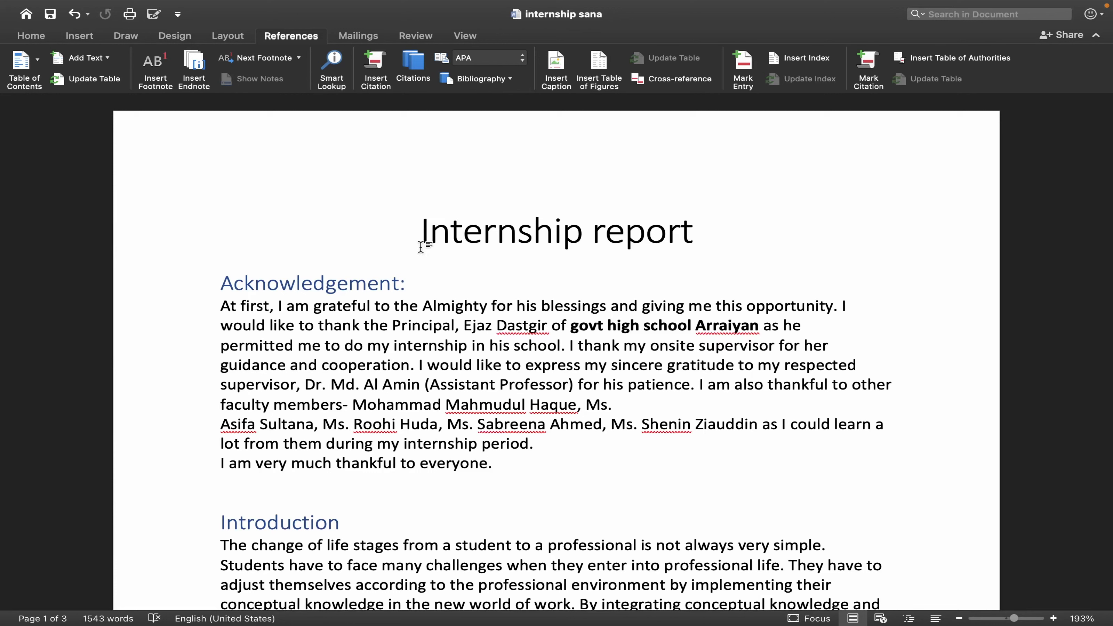
left_click(39, 64)
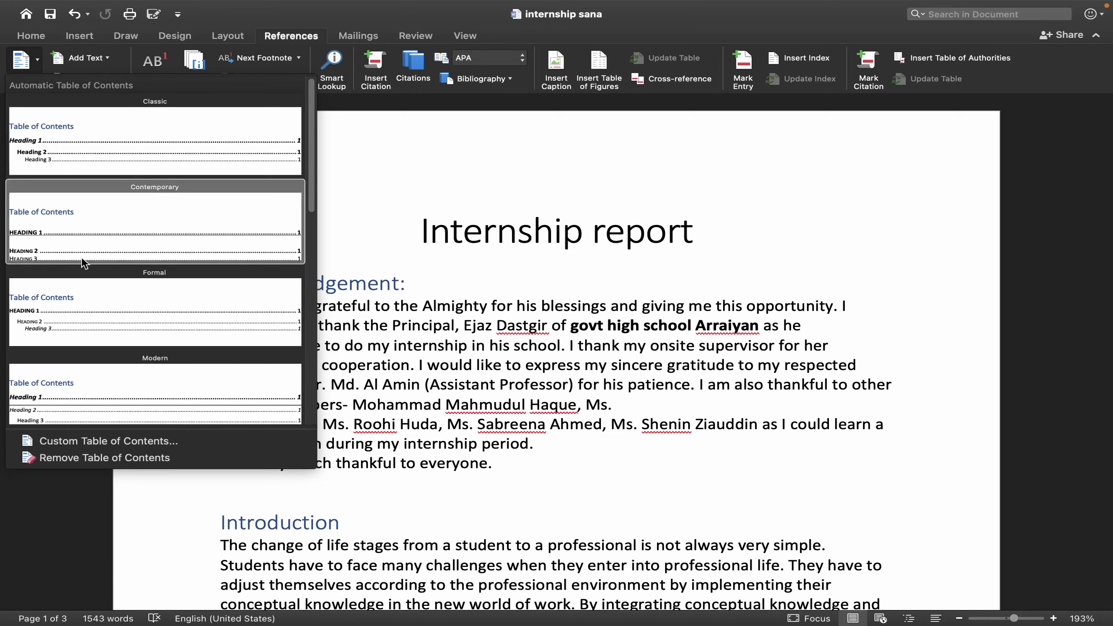
Insert the Classic automatic table of contents above the 'Internship report' title
scroll(94, 287, "down", 5)
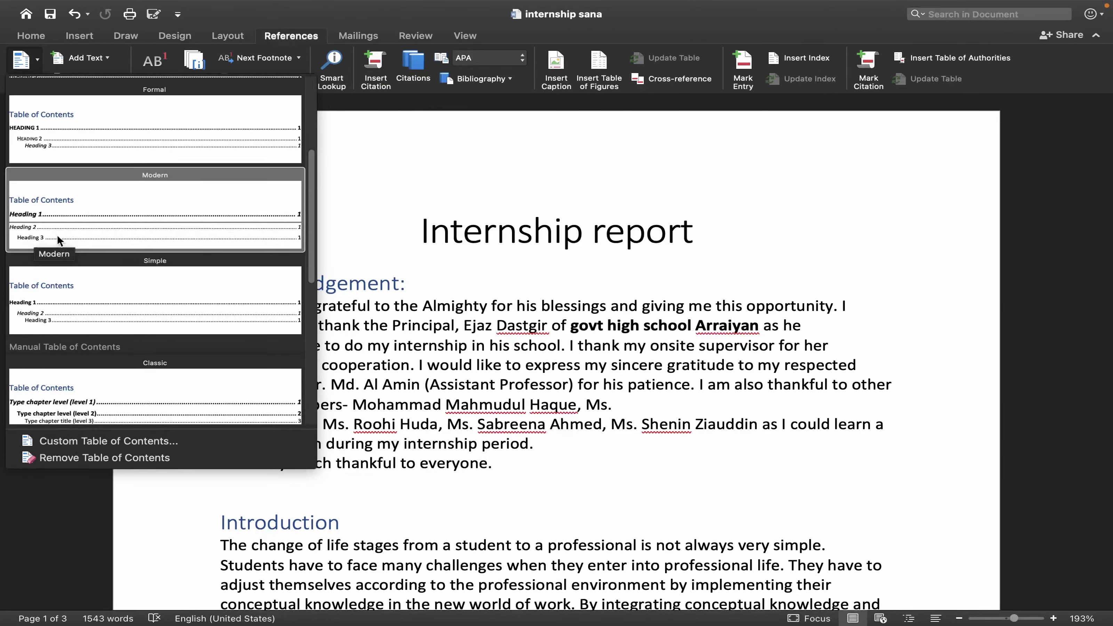
scroll(57, 235, "up", 3)
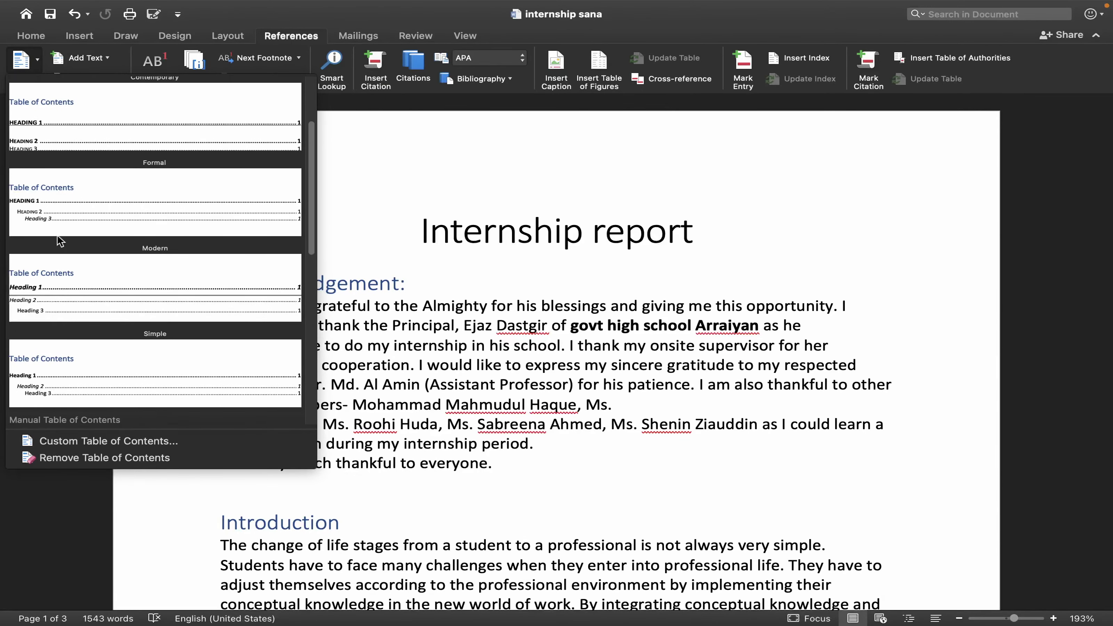
scroll(57, 235, "up", 1)
scroll(57, 235, "up", 2)
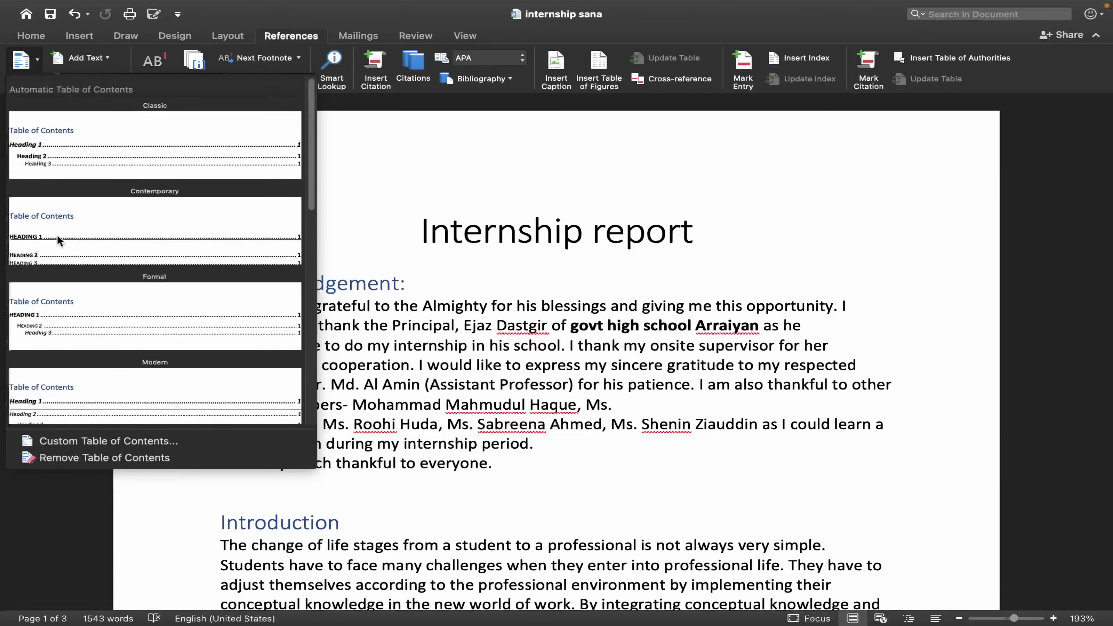
left_click(113, 152)
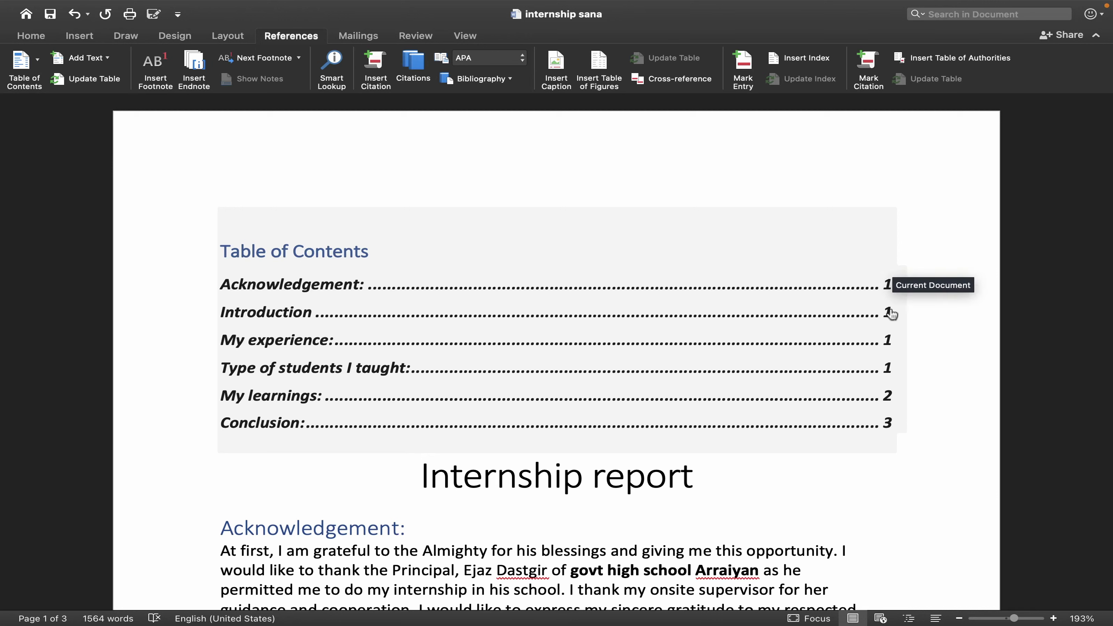
left_click(419, 475)
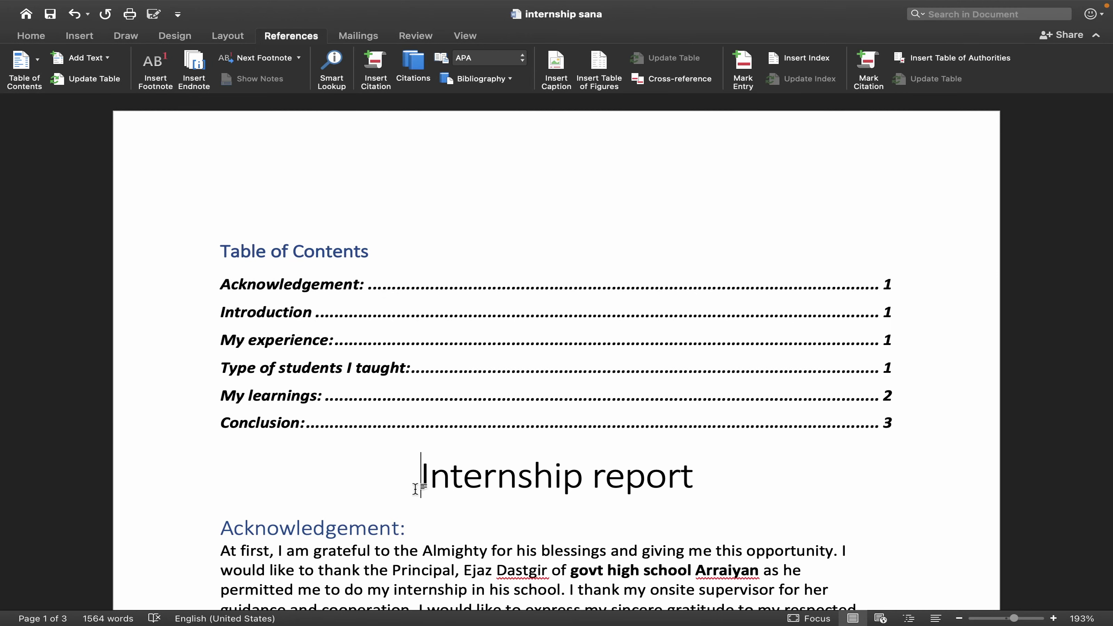
Add blank lines before 'Internship report' so the title moves to page 2, leaving the contents alone on page 1
key("Return")
key("Return")
key("Return")
key("Return")
key("Return")
key("Return")
key("Return")
key("Return")
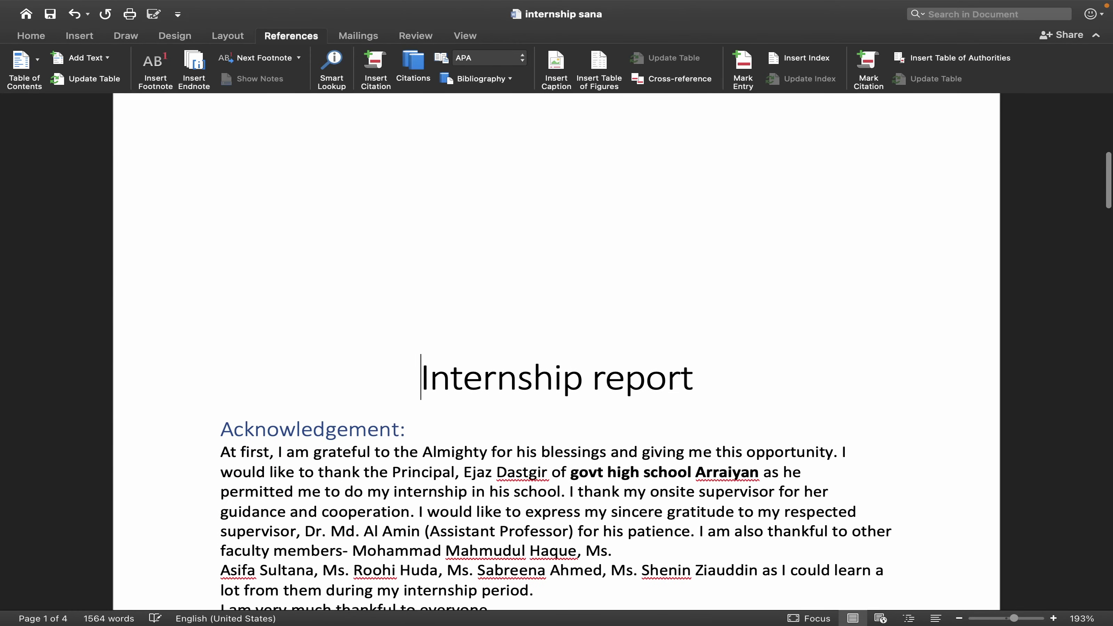
key("Return")
key("Return")
key("Return")
key("Return")
key("Return")
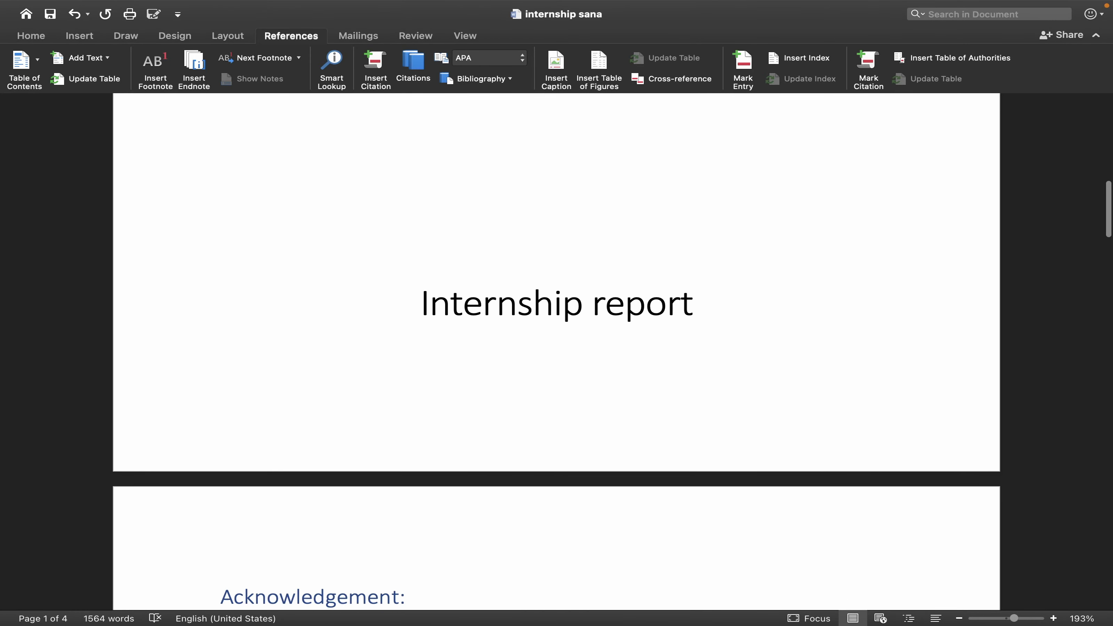
key("Return")
scroll(512, 368, "up", 3)
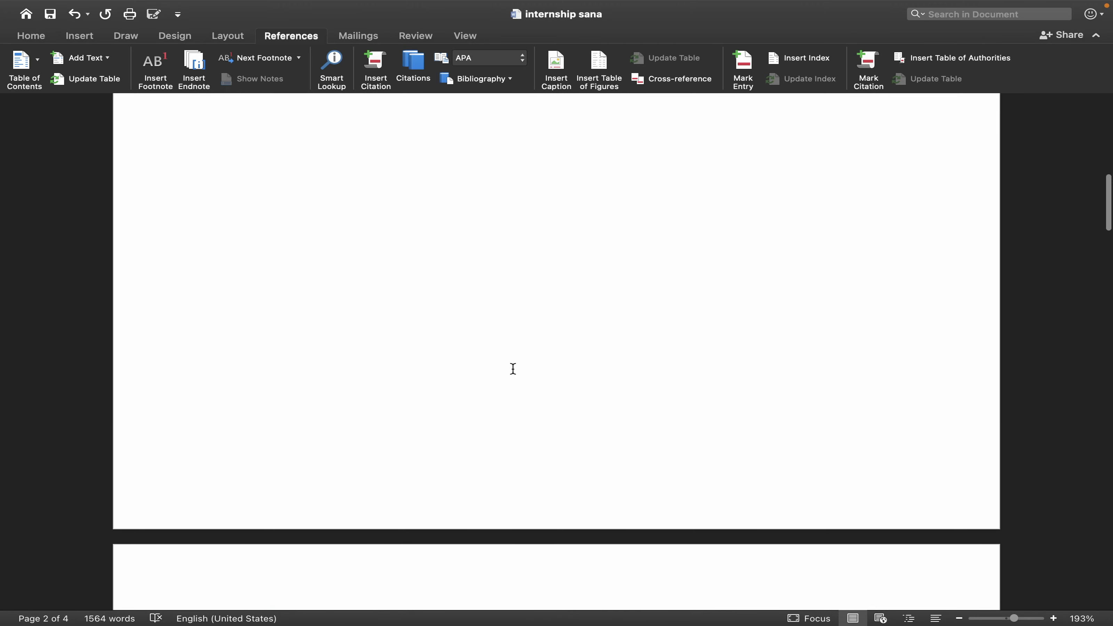
scroll(511, 368, "up", 15)
left_click(515, 373)
left_click(239, 469)
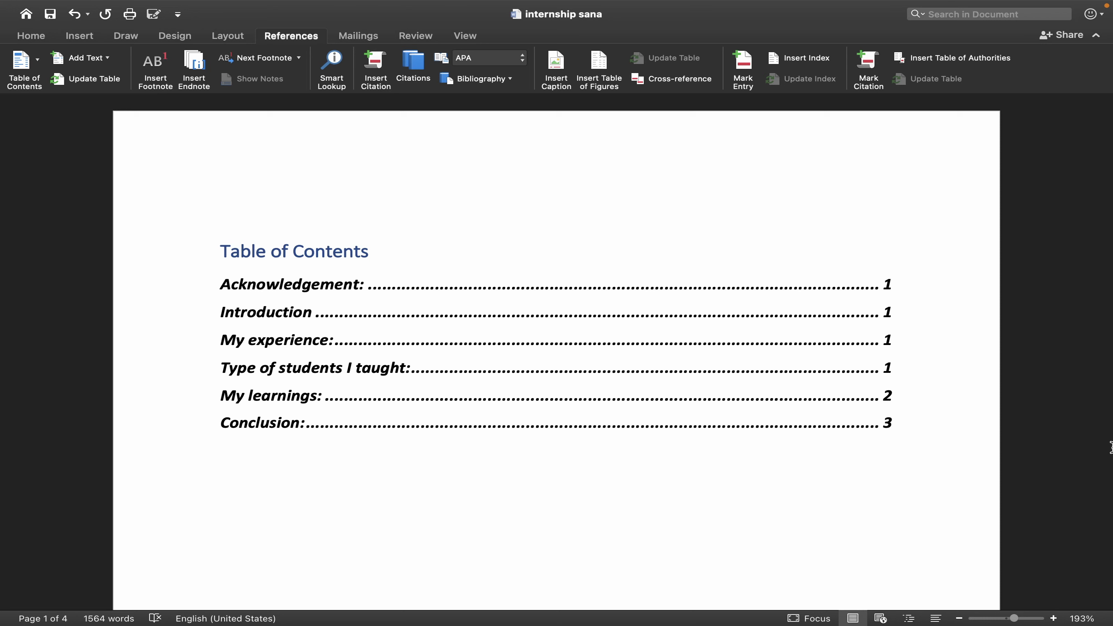